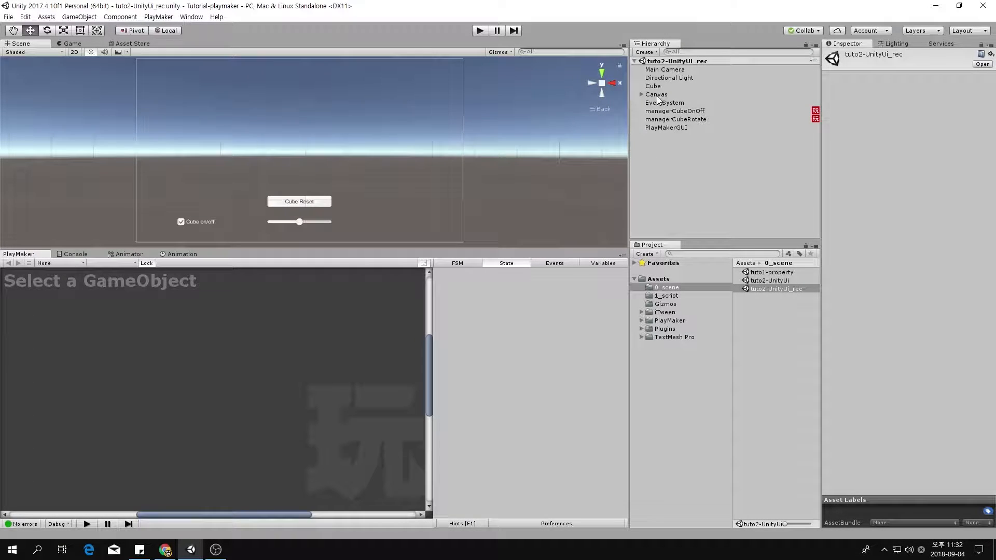
Add a UI Input Field as a child of the Canvas
left_click(641, 94)
left_click(657, 95)
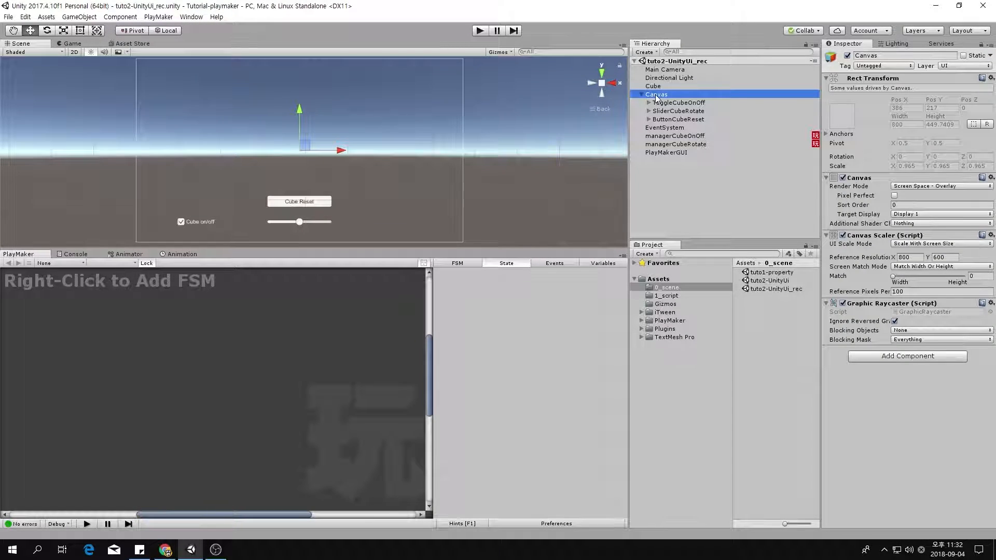
right_click(657, 98)
mouse_move(705, 263)
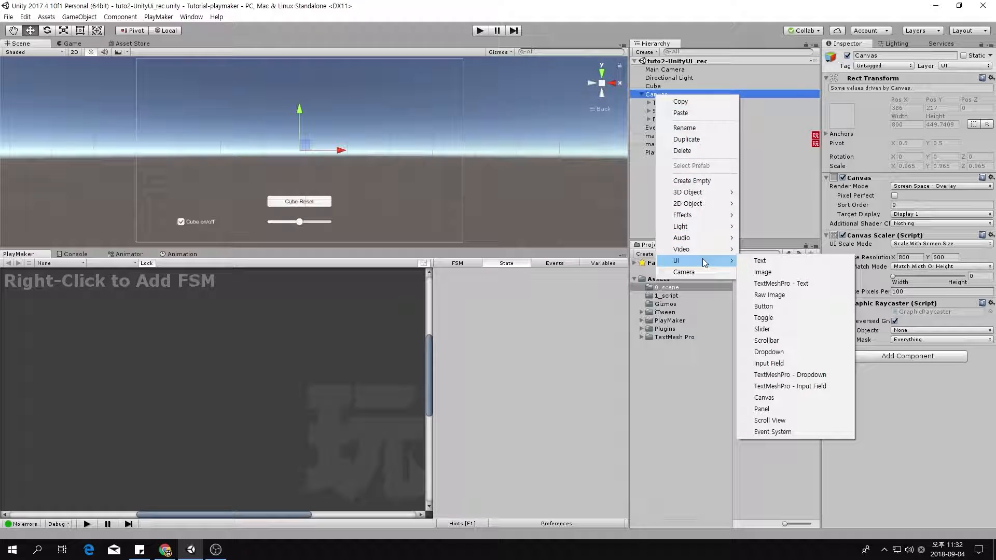
left_click(794, 363)
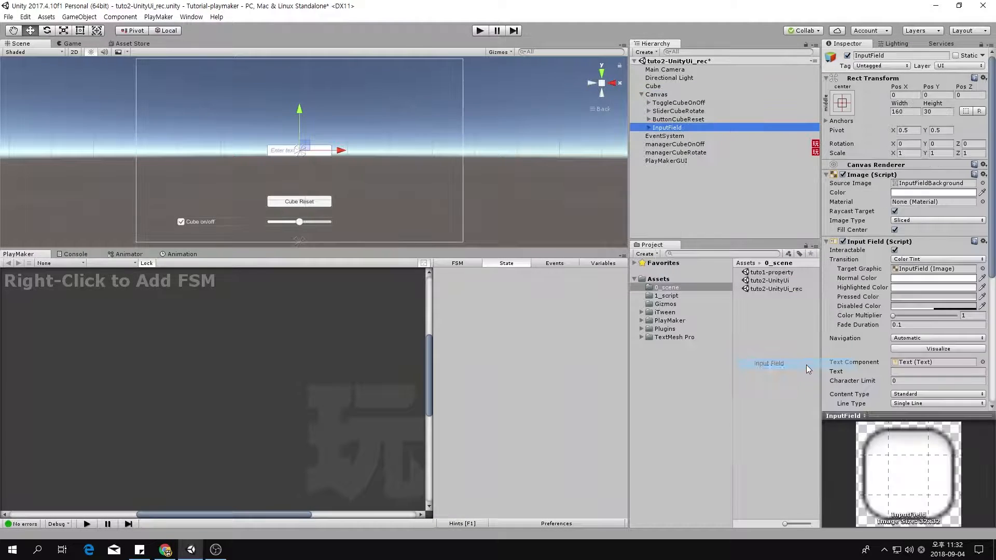
Anchor the input field to bottom center and set its Pos Y to 200, width to 180 and height to 40
left_click(842, 103)
left_click(901, 229)
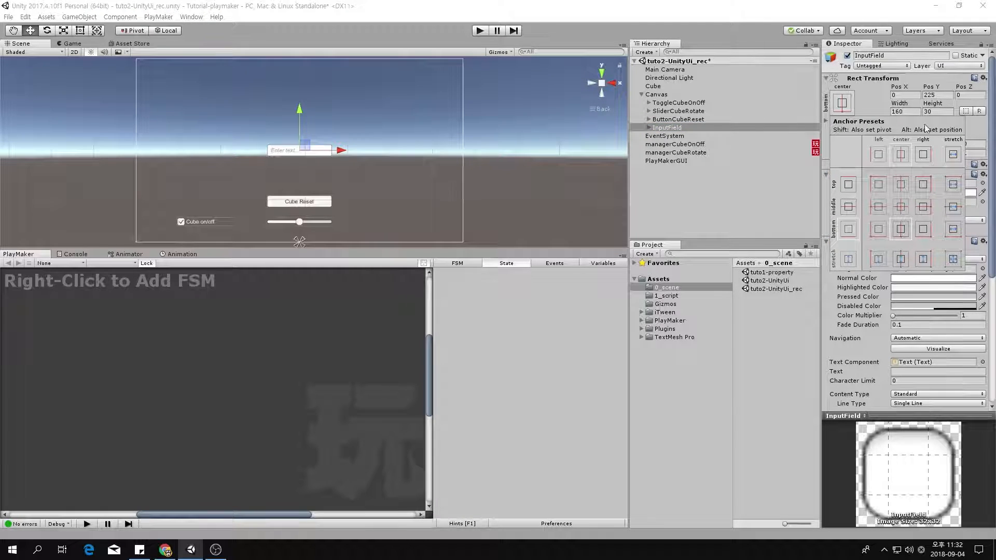
left_click(930, 95)
type("200")
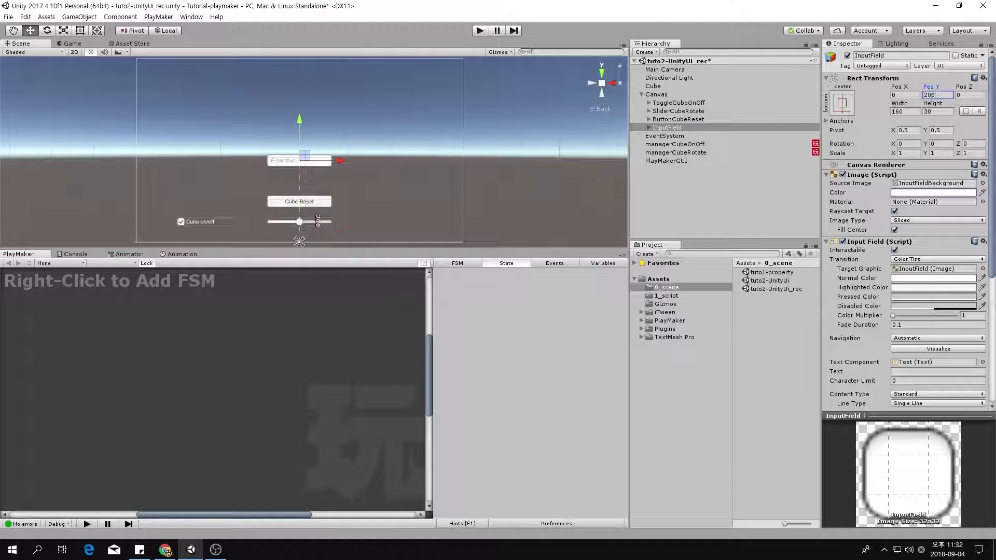
left_click(905, 111)
type("180")
left_click(934, 112)
type("40")
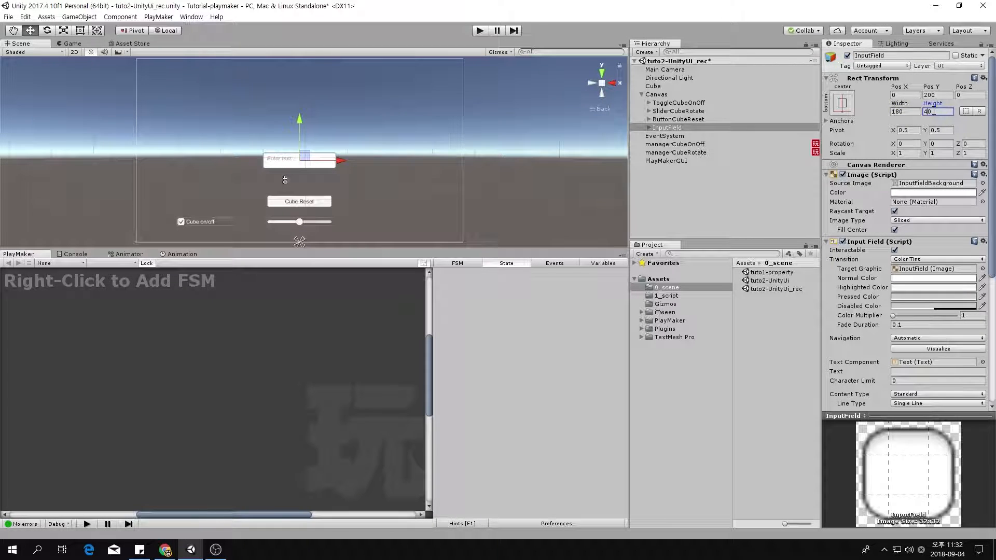
Rename the input field object as InputFieldCubeName
left_click(681, 128)
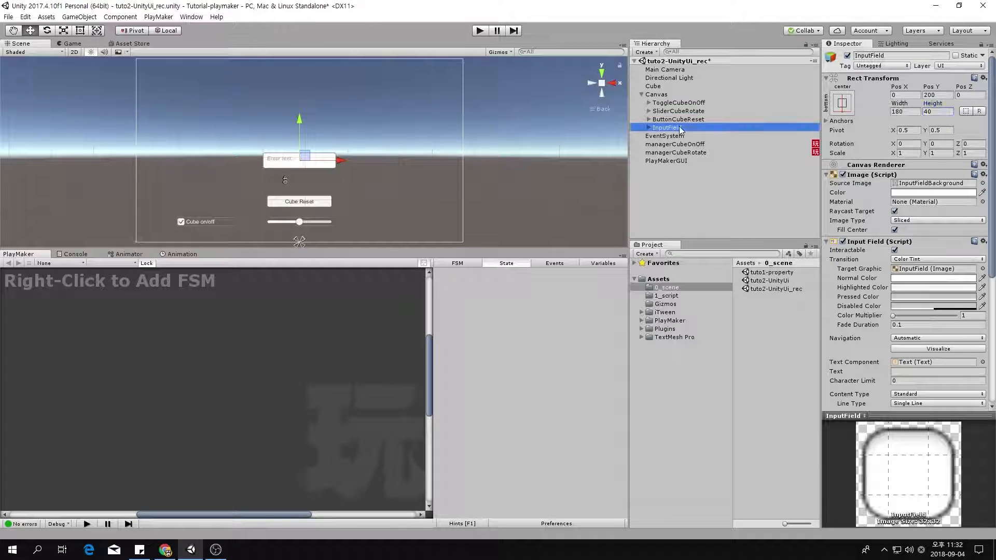
left_click(695, 129)
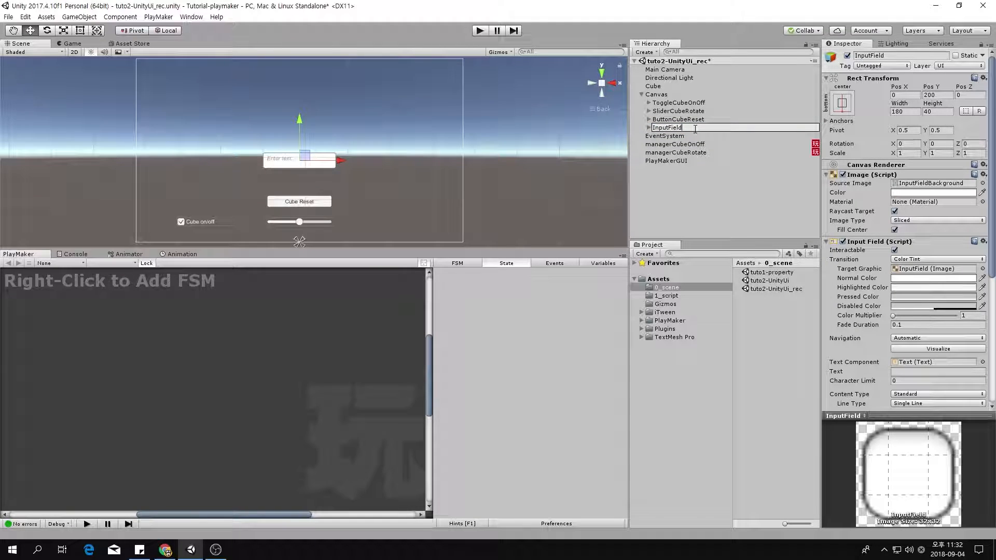
type("CubeName")
key("Return")
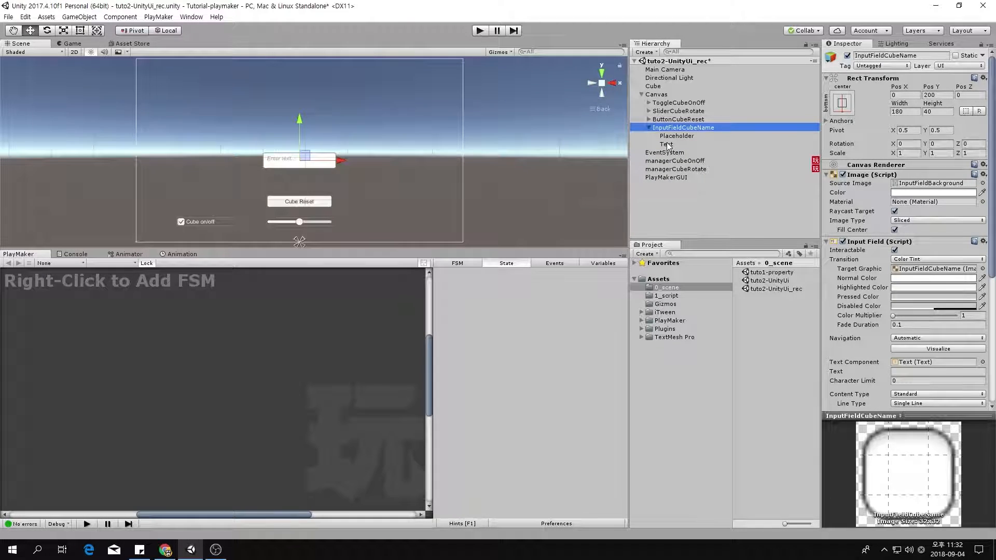
Set the font size to 20 for both the Placeholder and Text children of InputFieldCubeName
left_click(667, 145)
left_click(677, 136)
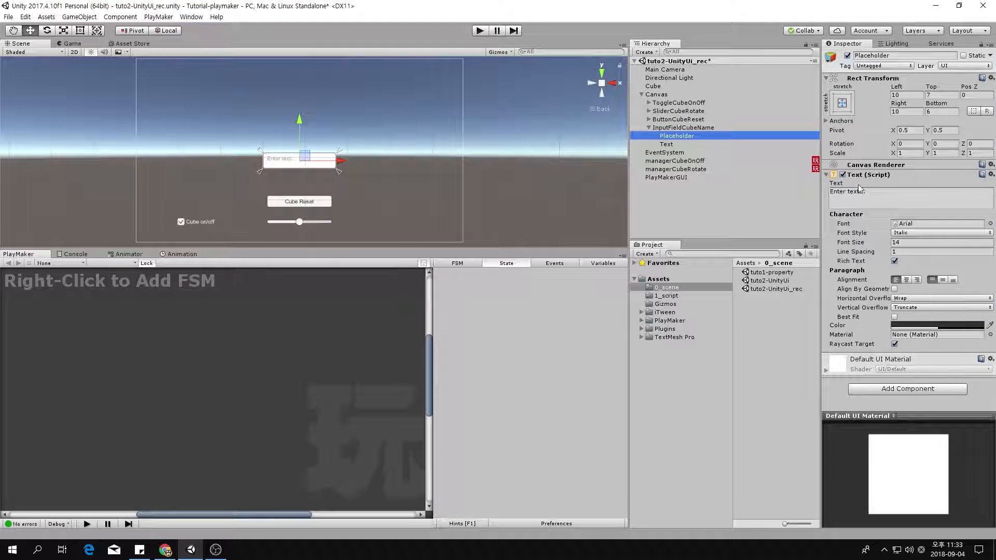
left_click(914, 242)
type("20")
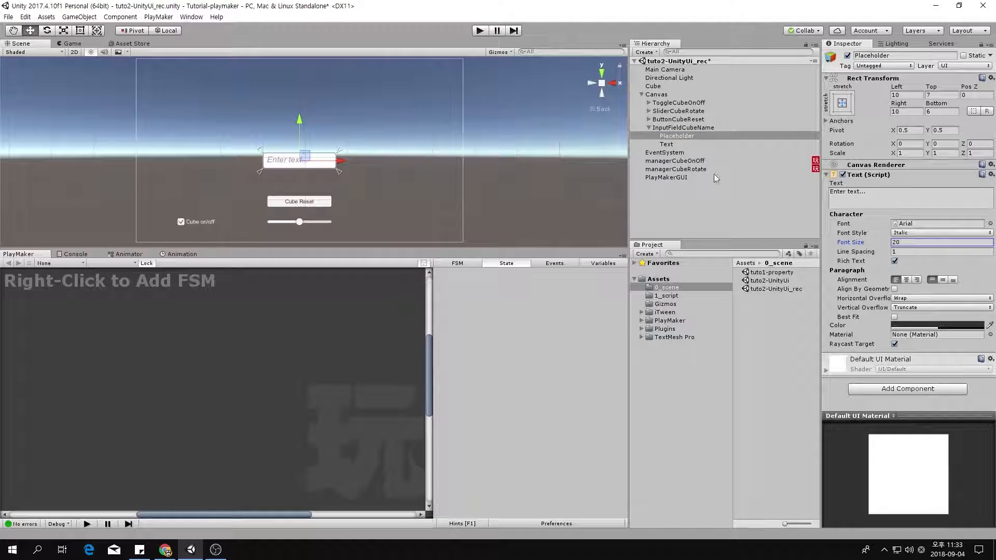
left_click(668, 144)
left_click(914, 242)
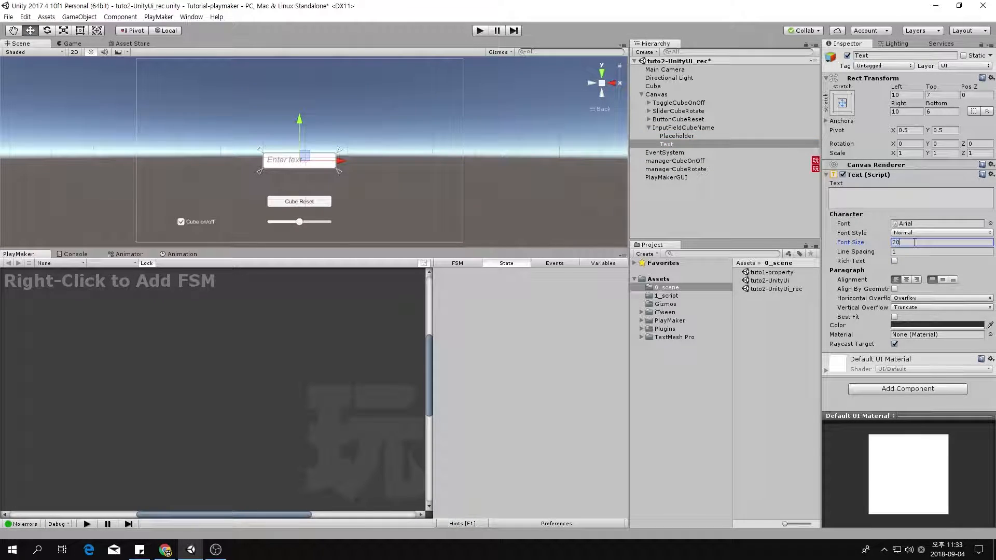
Rename the input field's Text child as TextCubeName and collapse InputFieldCubeName in the hierarchy
left_click(677, 145)
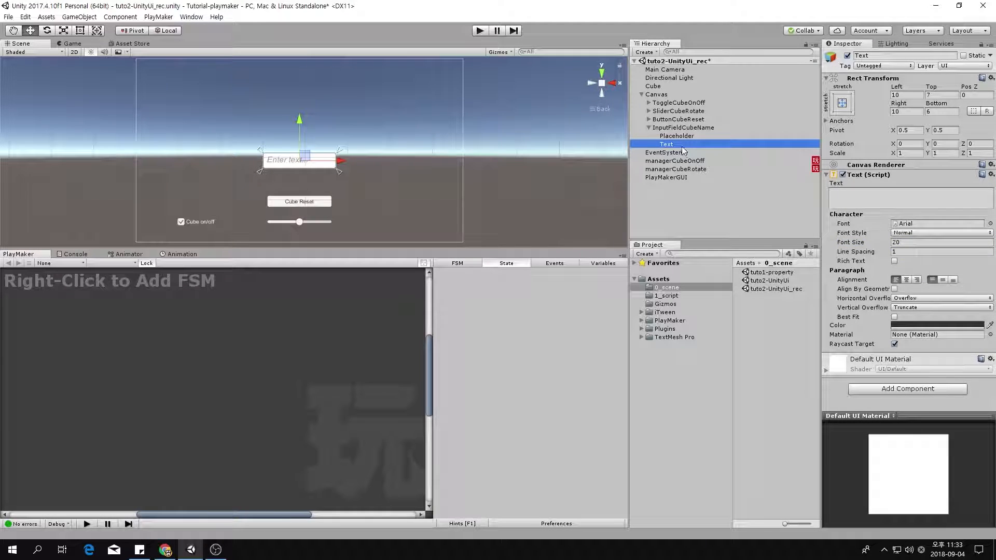
left_click(685, 144)
left_click(685, 145)
type("CubeName")
key("Return")
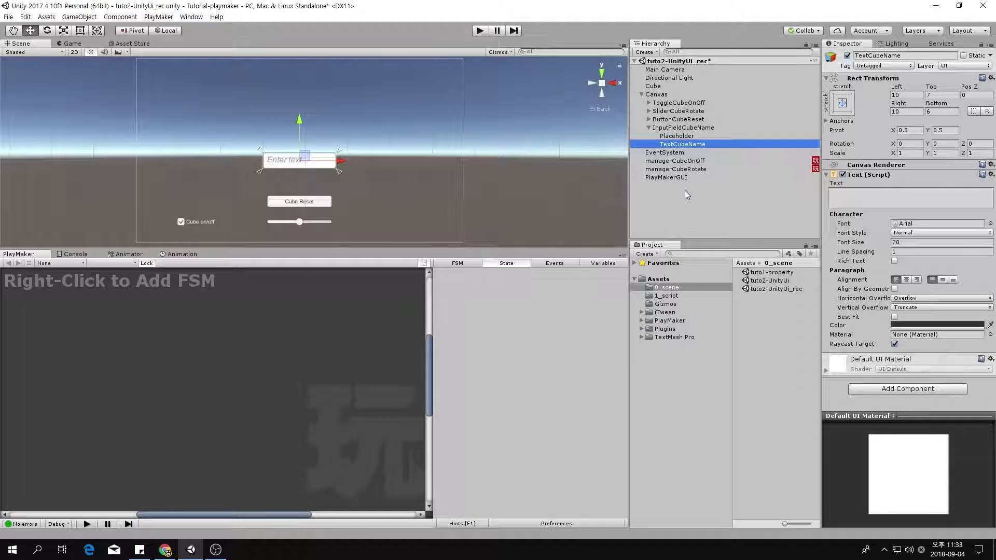
left_click(648, 128)
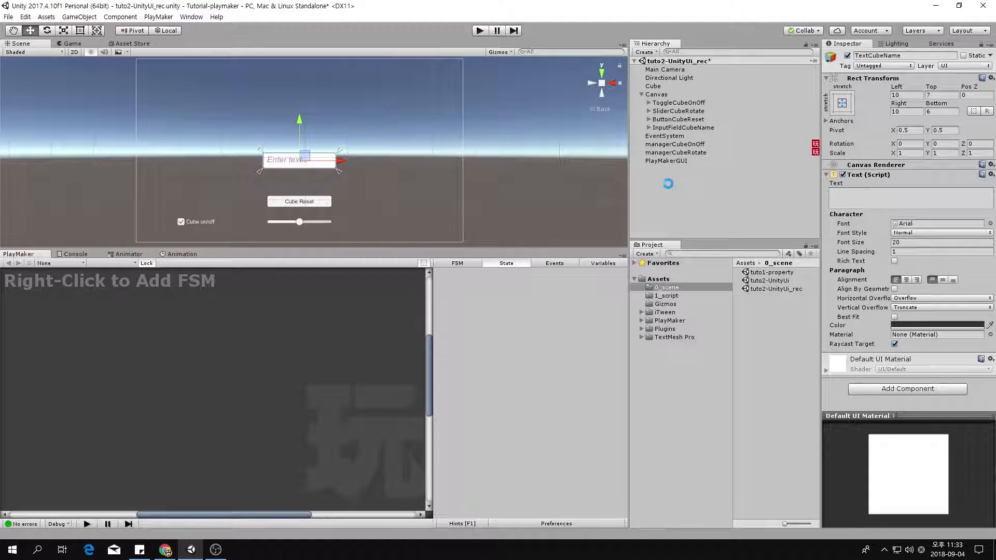
Add a UI Text to the Canvas and move it up above the input field, to a Pos Y of about 43.5
left_click(657, 94)
right_click(660, 95)
mouse_move(690, 259)
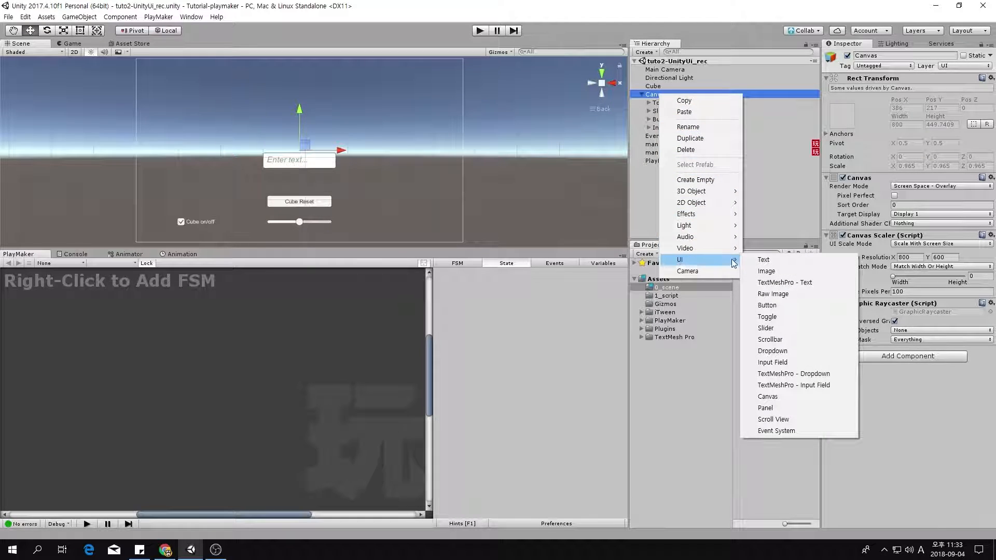
left_click(793, 264)
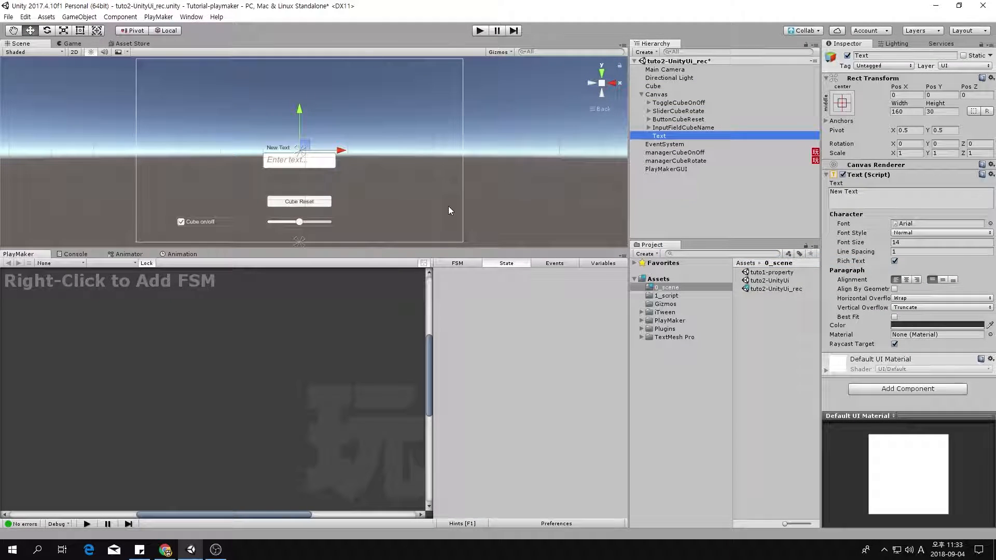
scroll(384, 162, "up", 3)
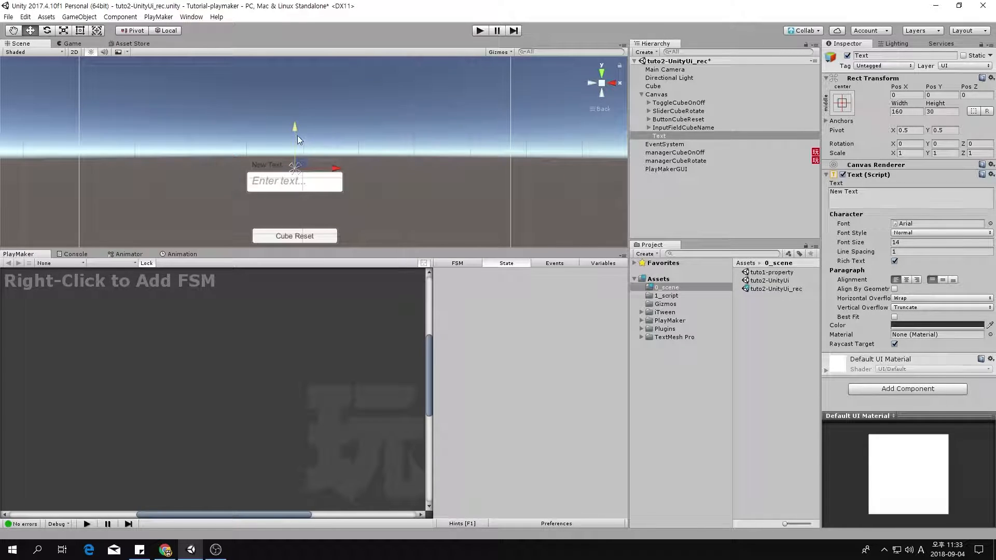
left_click_drag(295, 130, 294, 104)
Set the new text element's width to 200, height to 60 and font size to 18
left_click(946, 112)
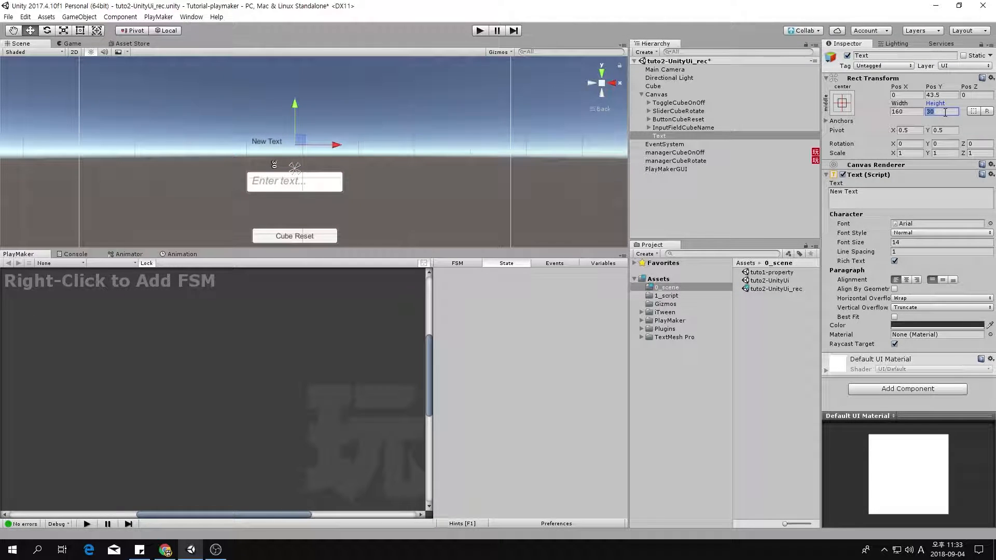
type("60")
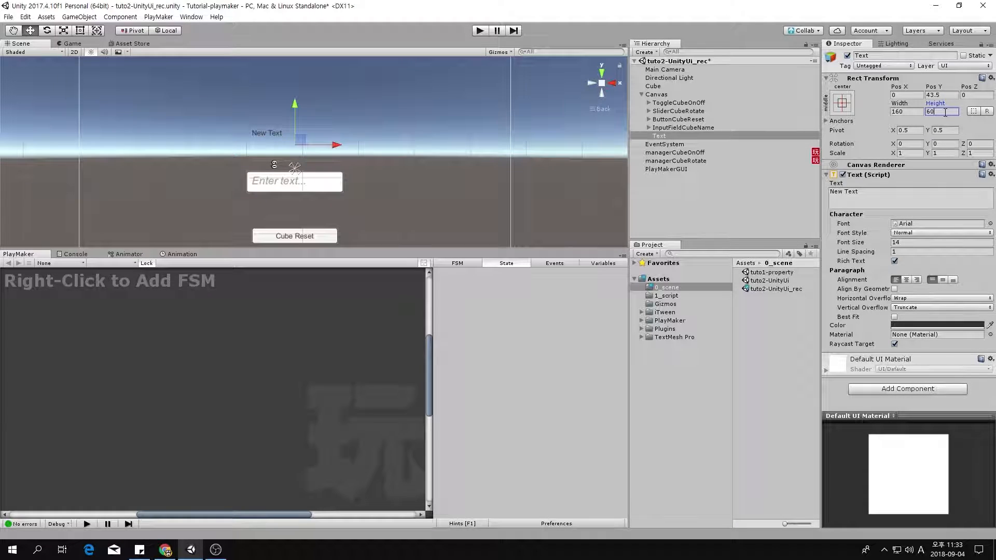
left_click(908, 111)
type("180")
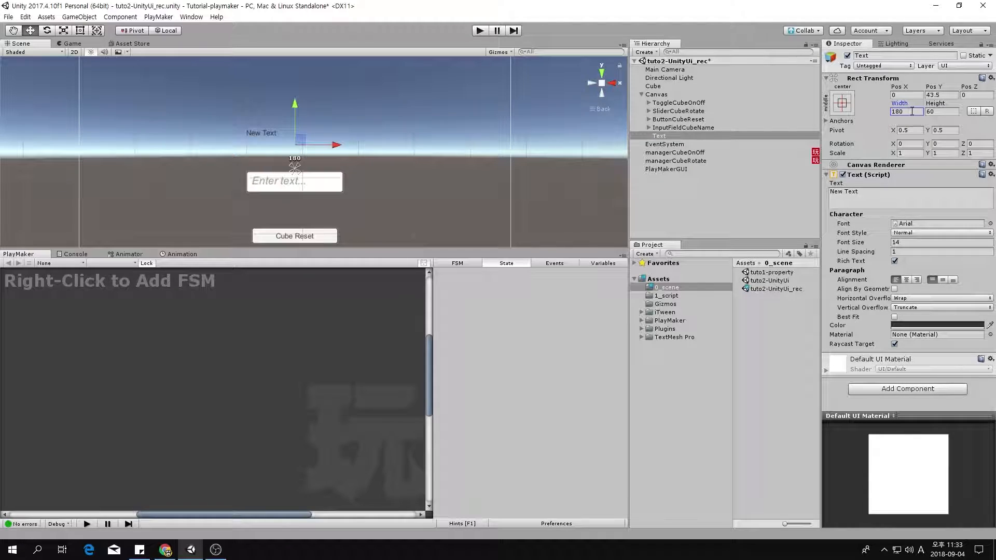
left_click(920, 242)
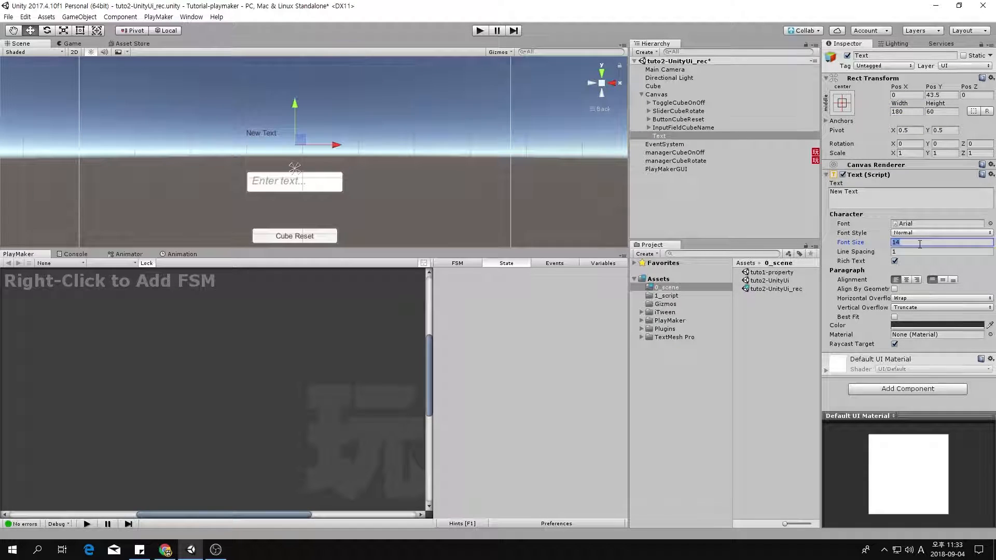
type("18")
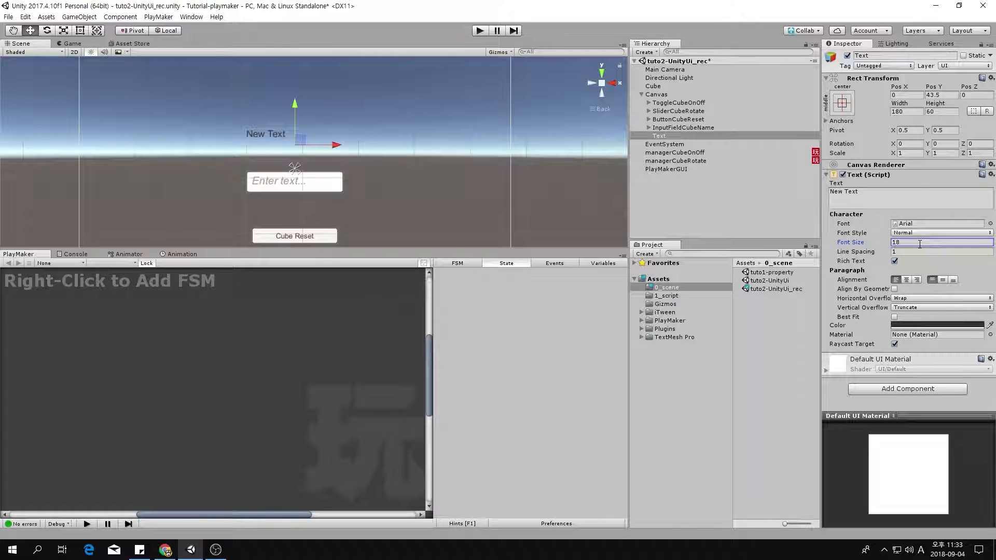
double_click(907, 111)
type("200")
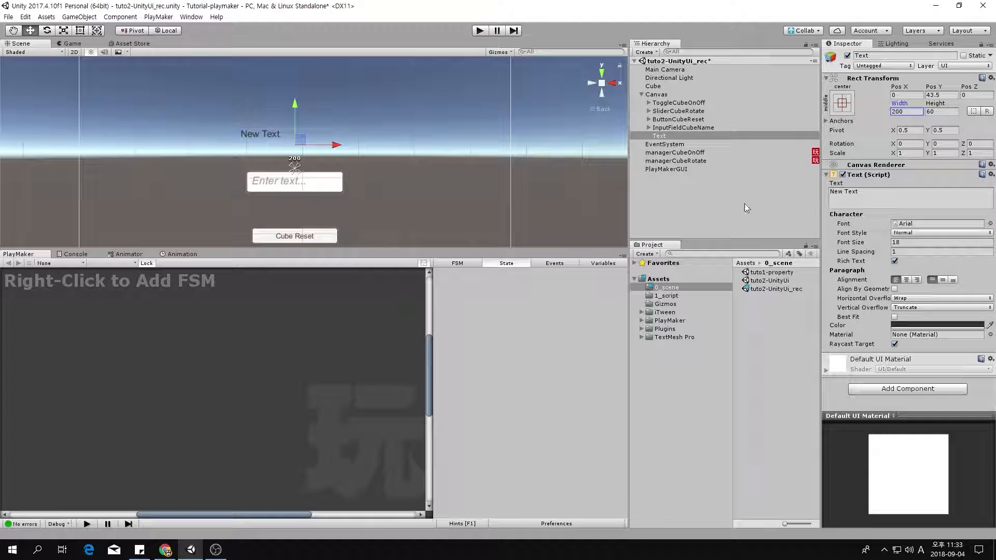
Rename the new text object as TextInputMessage and clear the selection
left_click(669, 137)
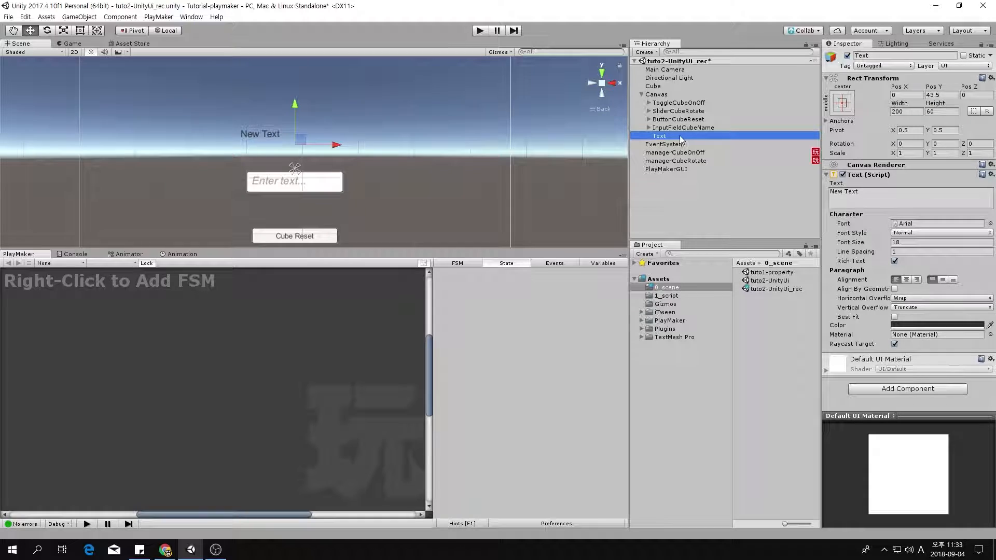
type("InputMessage")
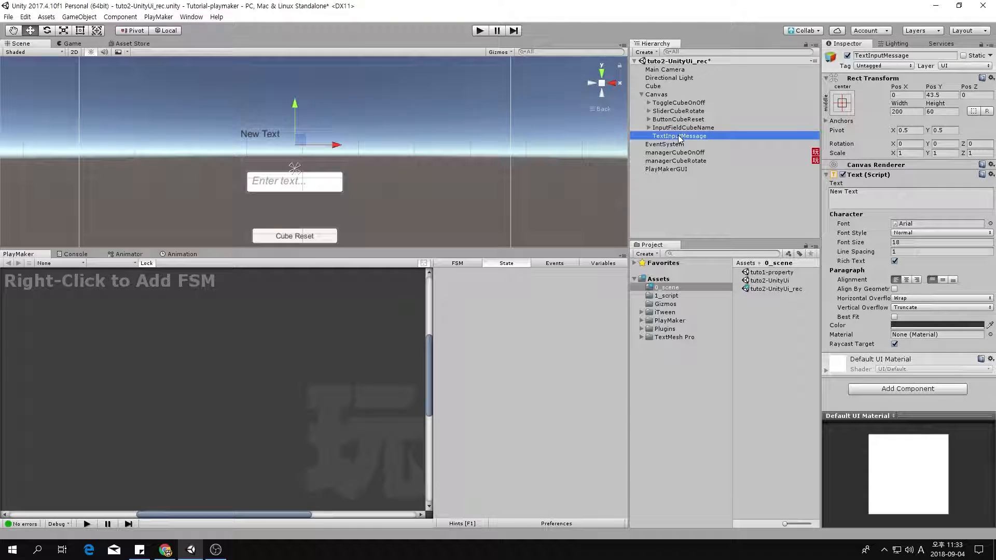
key("Return")
left_click(686, 209)
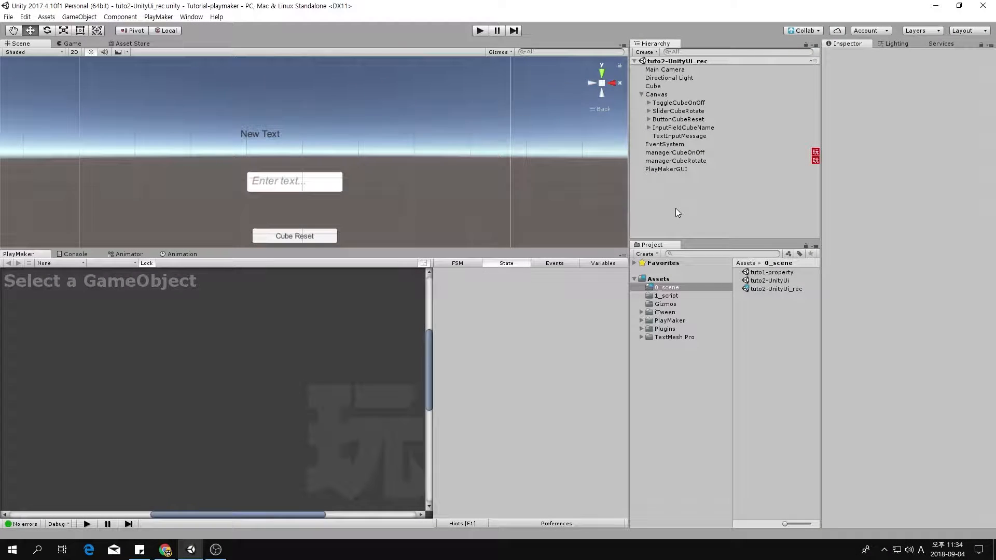
Create an empty game object in the scene and name it managerCubeTextInput
left_click(647, 52)
left_click(670, 76)
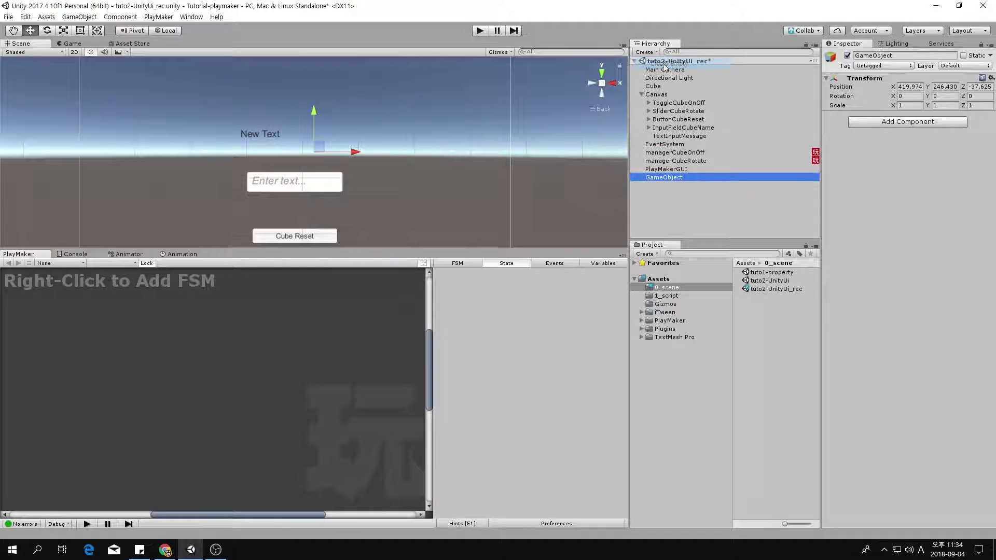
left_click(907, 55)
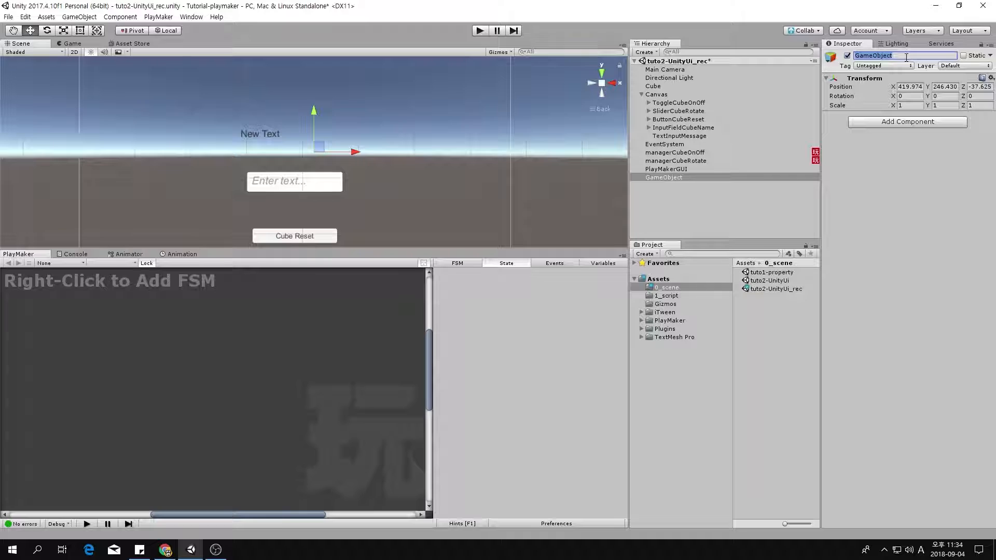
type("managerCube")
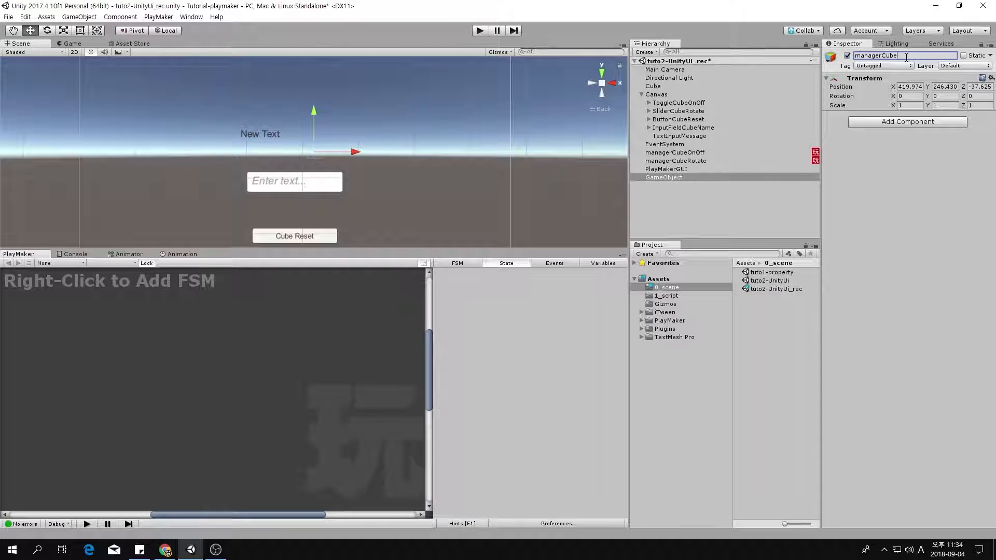
type("TextInput")
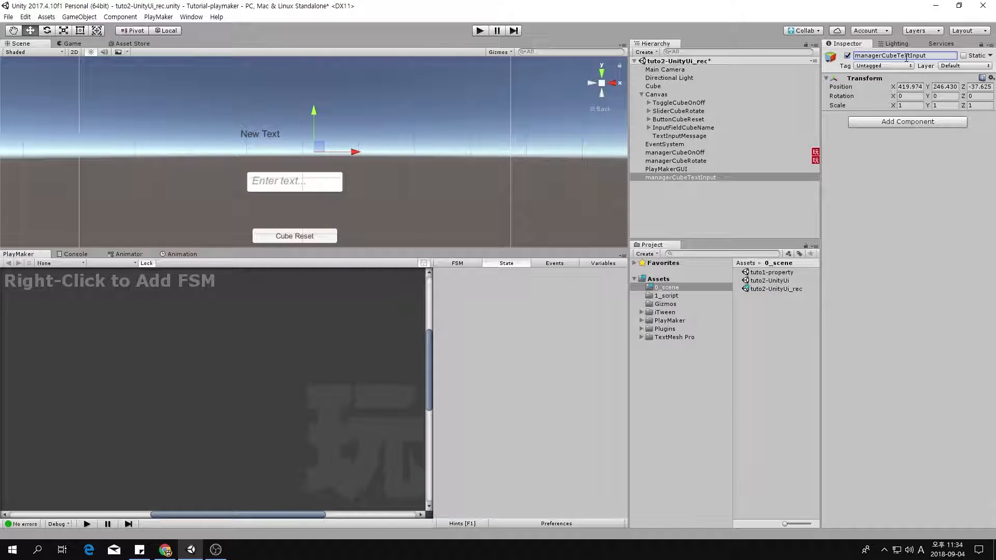
Reorder managerCubeTextInput in the hierarchy so it sits between managerCubeRotate and PlayMakerGUI
left_click(691, 176)
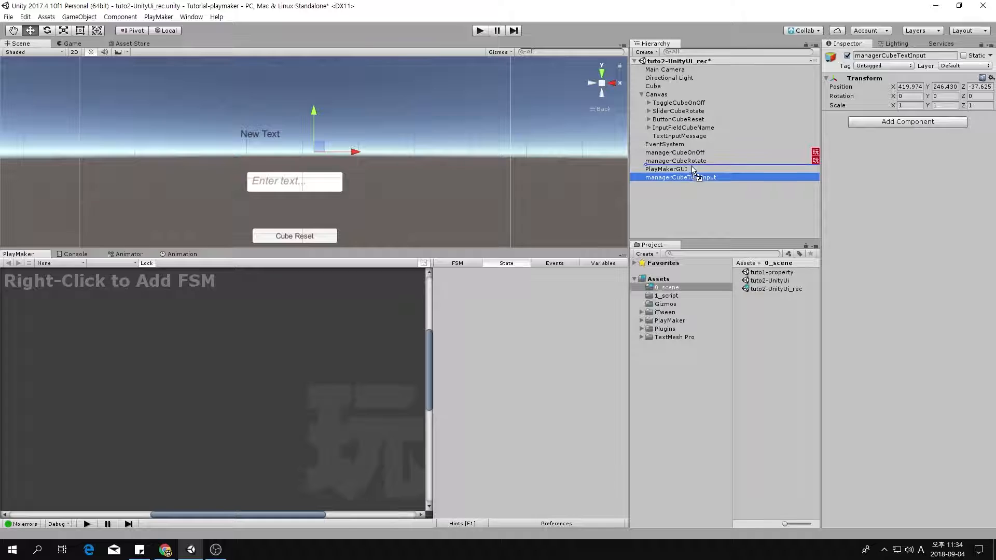
left_click(705, 197)
left_click(680, 169)
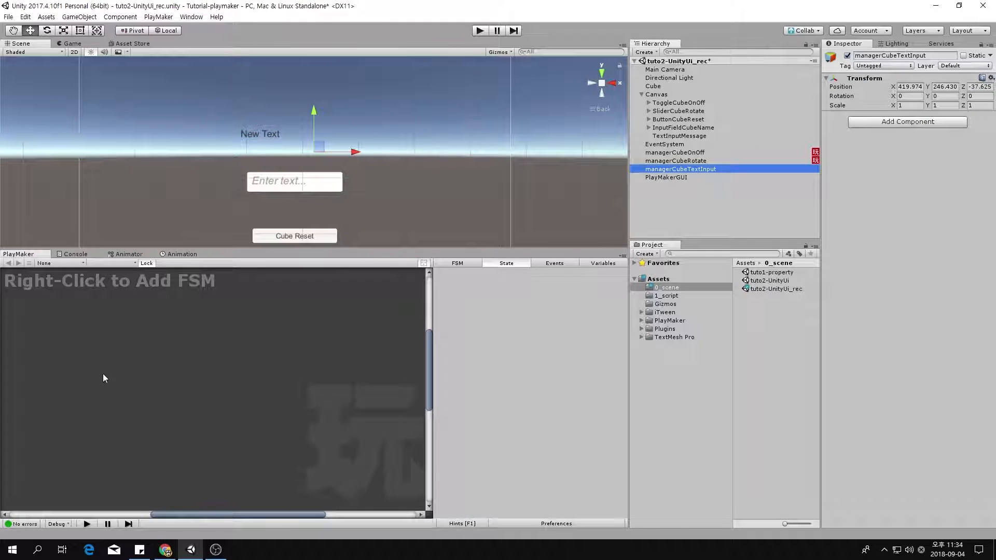
Add a PlayMaker FSM to managerCubeTextInput and name its first state standBy
right_click(150, 365)
left_click(161, 371)
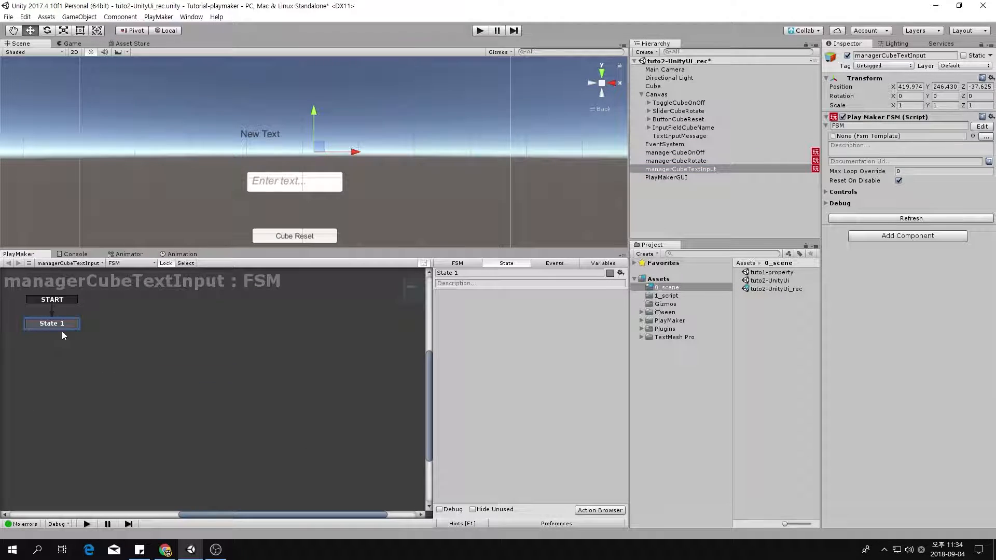
left_click(476, 275)
type("standBy")
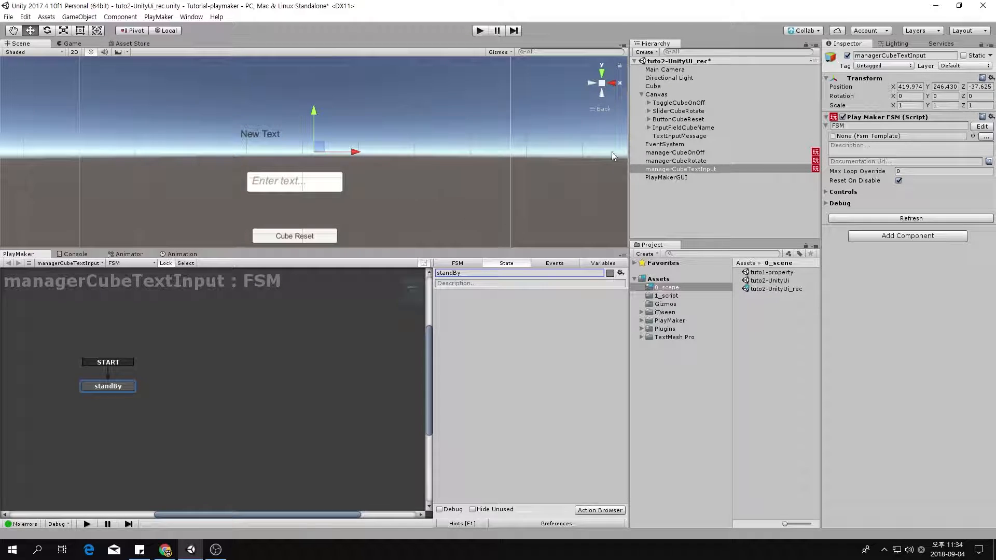
Show the event lists of InputFieldCubeName, then open the PlayMaker event browser with its search filter cleared and unused events hidden
left_click(690, 128)
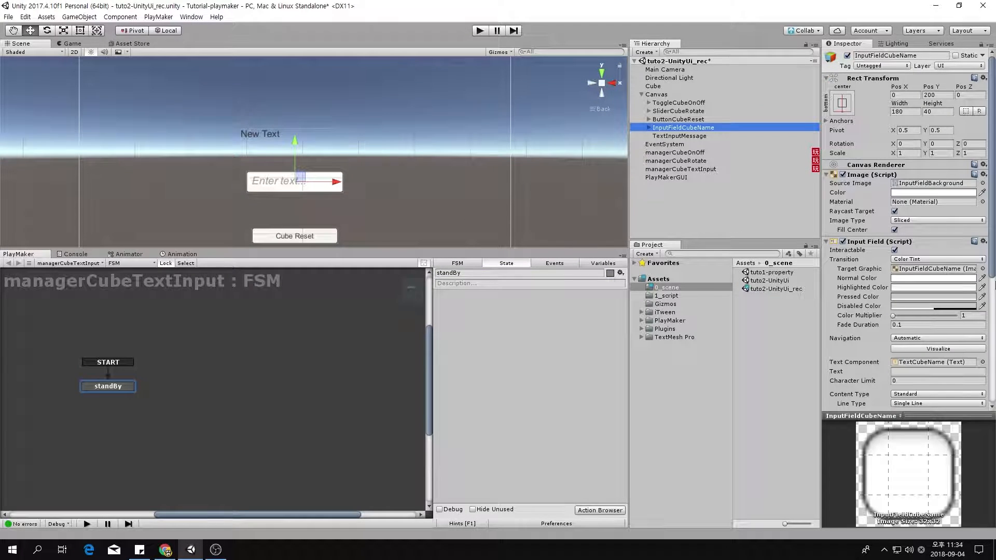
left_click_drag(992, 265, 992, 394)
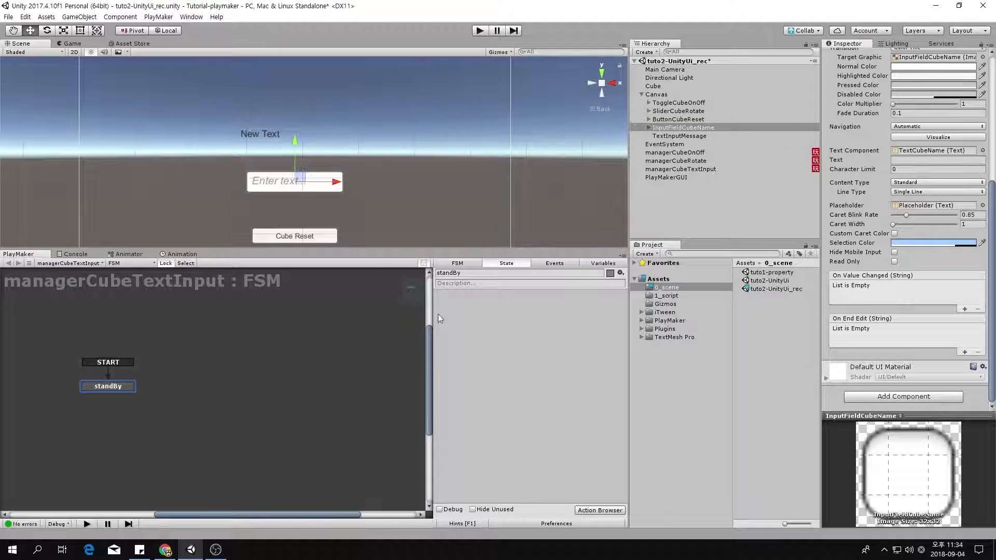
left_click(555, 263)
left_click(540, 512)
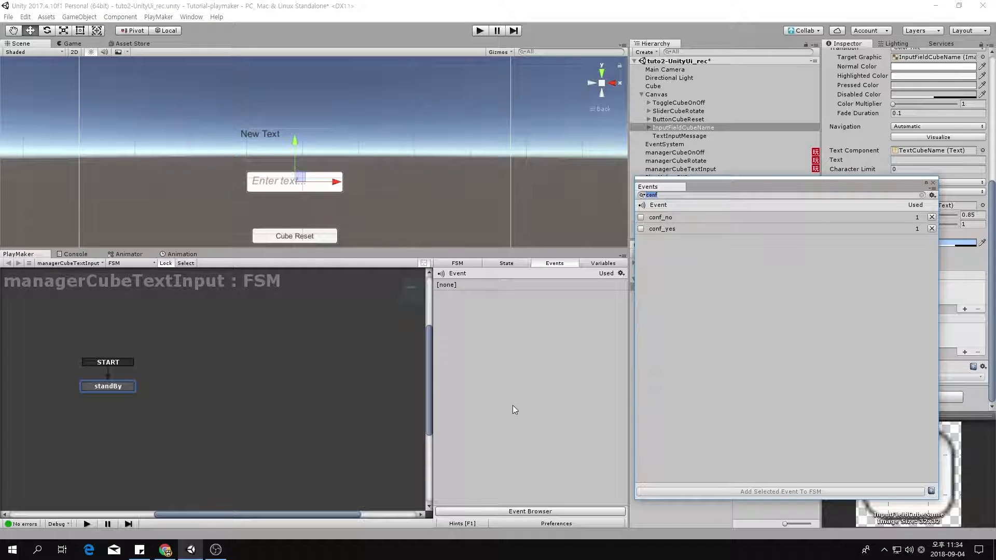
left_click(922, 195)
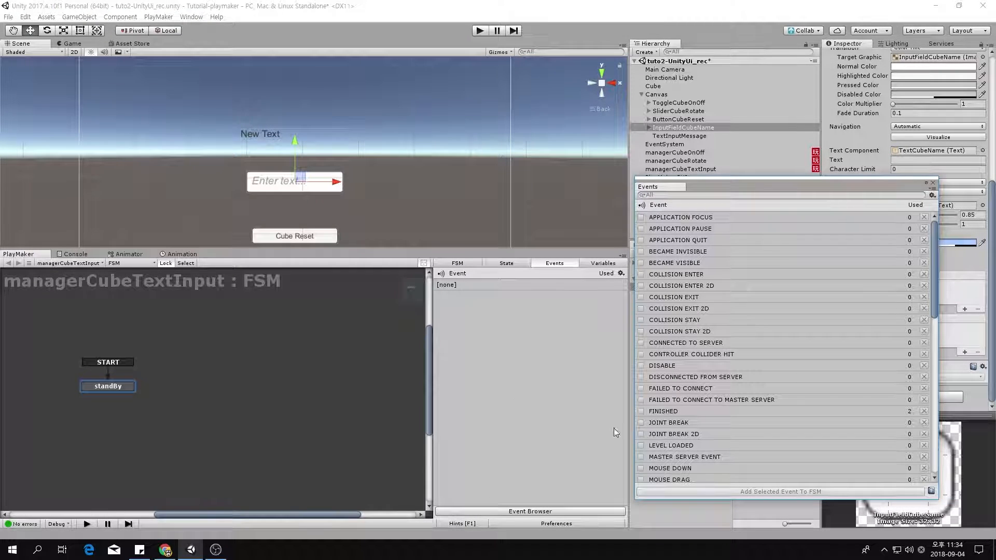
left_click(933, 195)
left_click(902, 201)
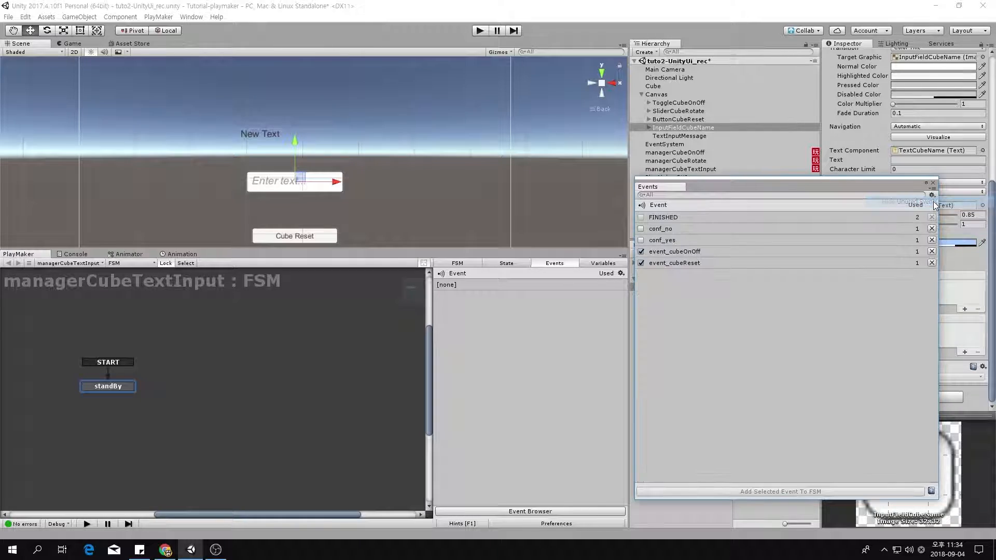
Add a global event named event_cubeTexting to the managerCubeTextInput FSM
left_click(504, 499)
type("event_cubeT")
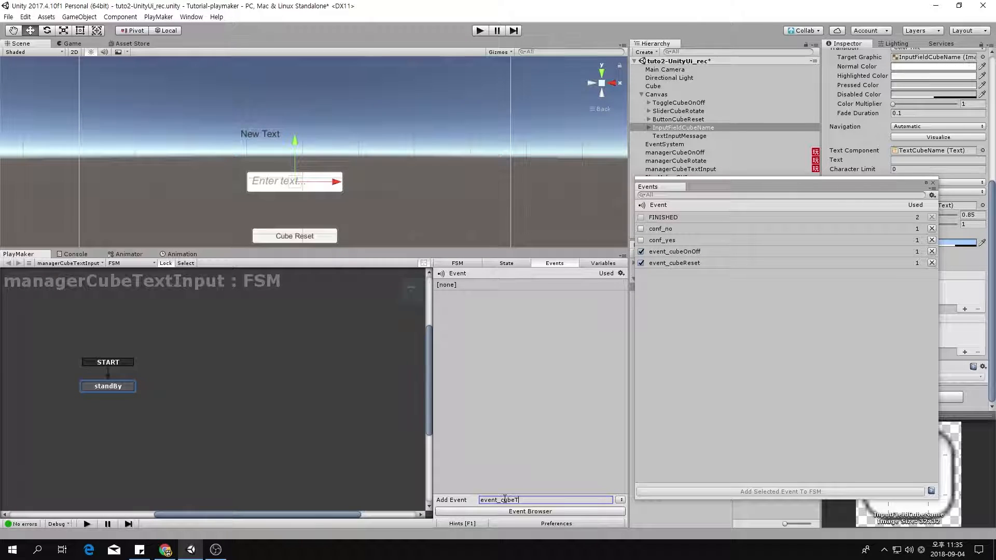
type("exting")
key("Return")
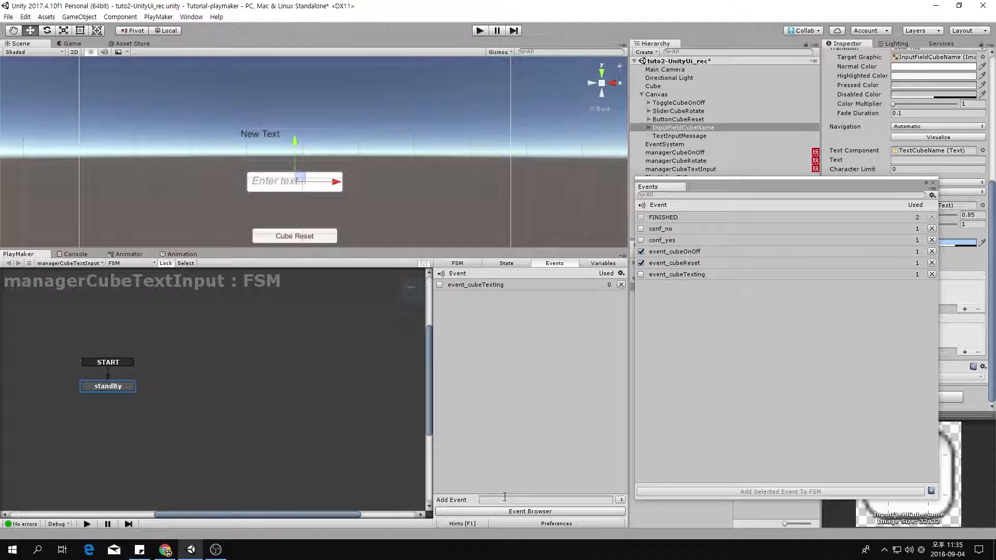
Add a second global event named event_cubeTextingFinish to the FSM and close the event browser
left_click(568, 501)
type("ed")
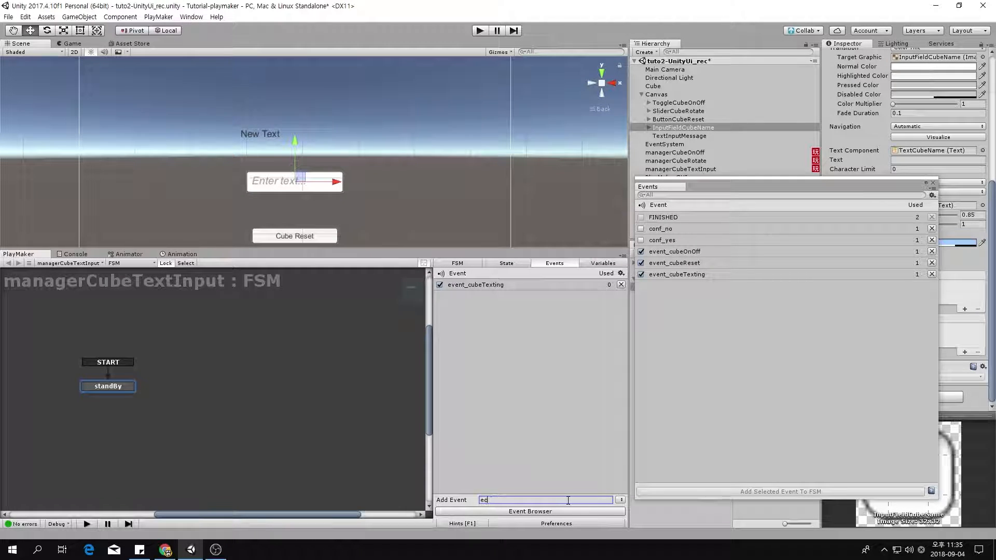
type("vent_cubeTextingFinish")
key("Return")
left_click(441, 296)
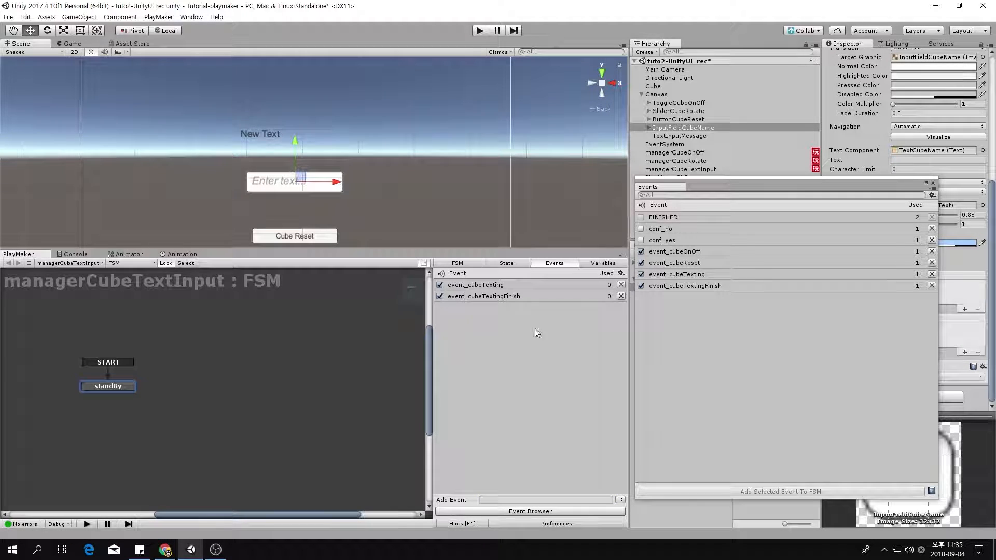
left_click(933, 184)
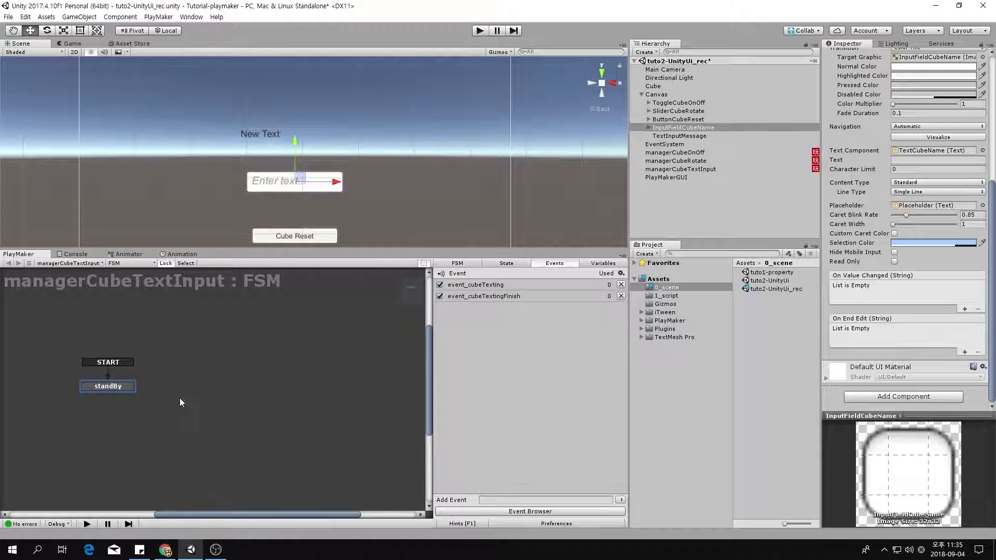
Add event_cubeTexting and event_cubeTextingFinish transitions to the standBy state
left_click(112, 388)
right_click(112, 388)
mouse_move(156, 392)
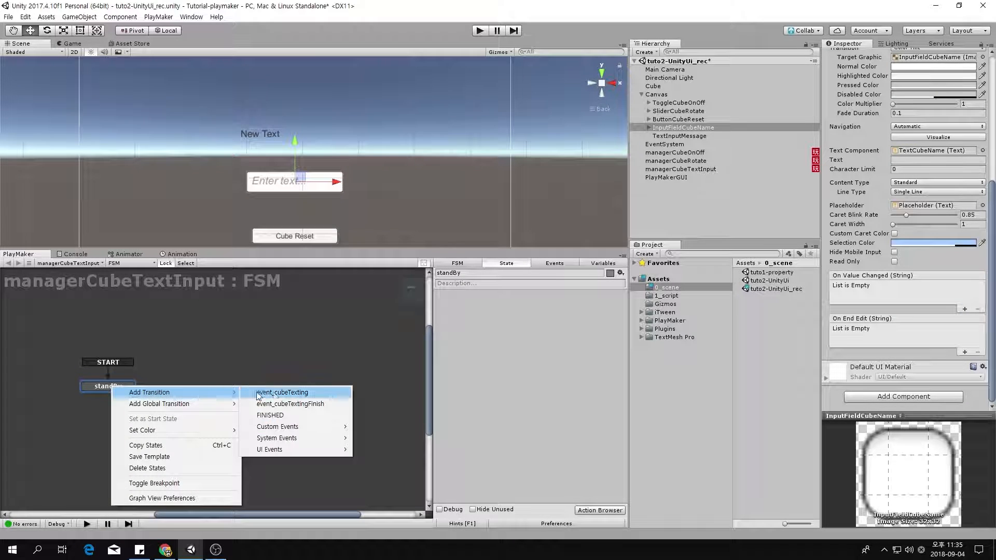
left_click(282, 391)
right_click(140, 391)
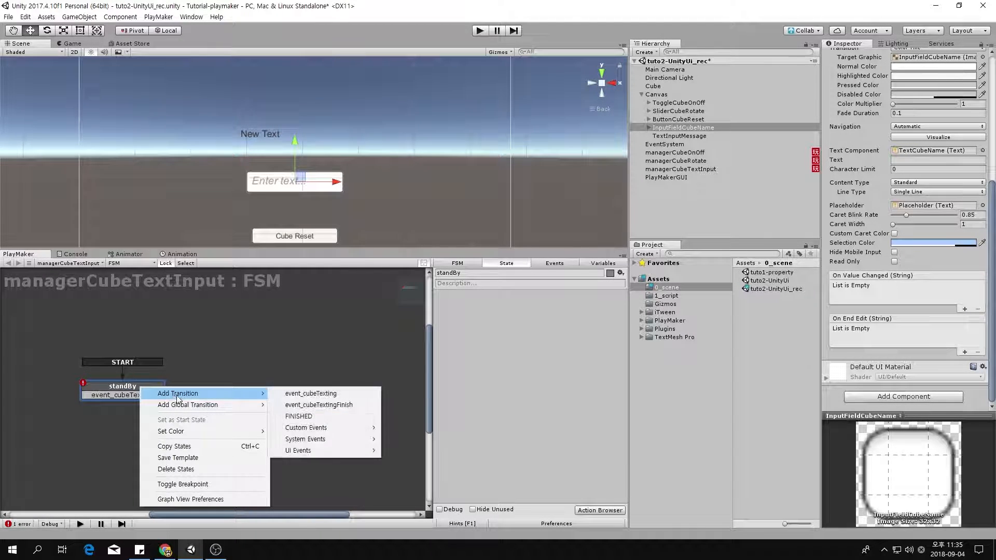
left_click(291, 404)
Add a new state beside standBy and link the event_cubeTexting transition to it
right_click(256, 382)
left_click(274, 386)
left_click_drag(178, 400, 245, 380)
Add another state below the first new one and link the event_cubeTextingFinish transition to it
right_click(231, 422)
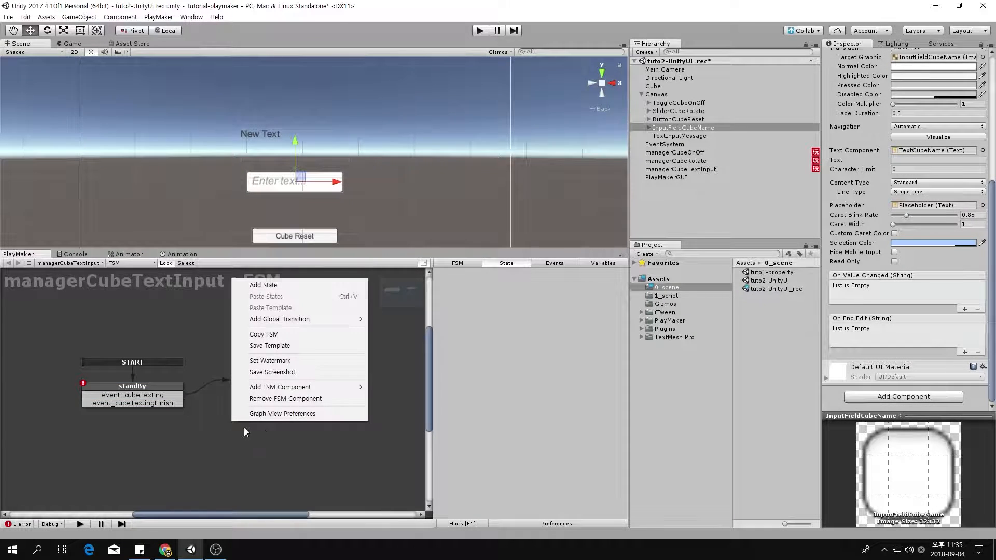
left_click(260, 283)
left_click(178, 404)
left_click_drag(179, 404, 239, 422)
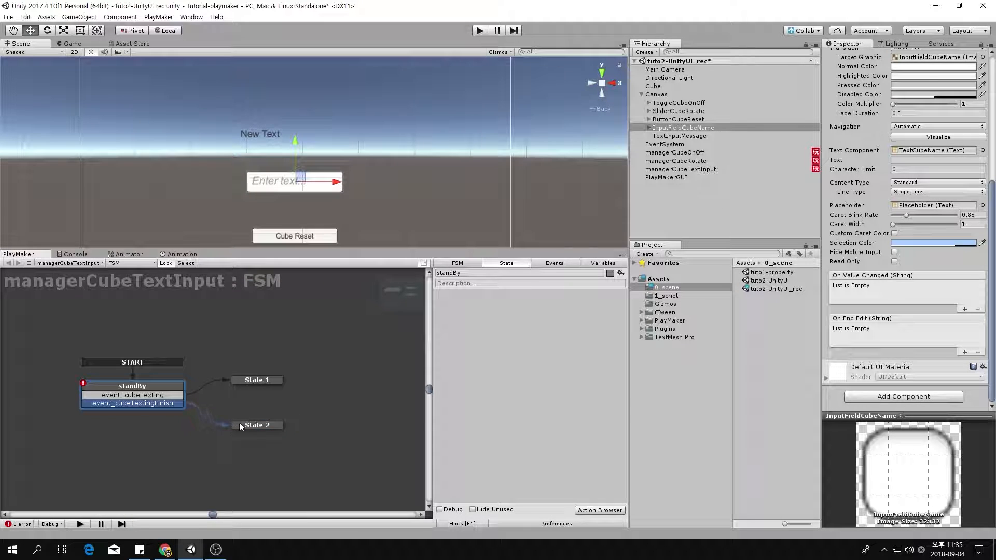
Move the state linked from event_cubeTexting slightly up and rename it as texting..
left_click_drag(255, 382, 254, 375)
left_click(470, 271)
type("texting...")
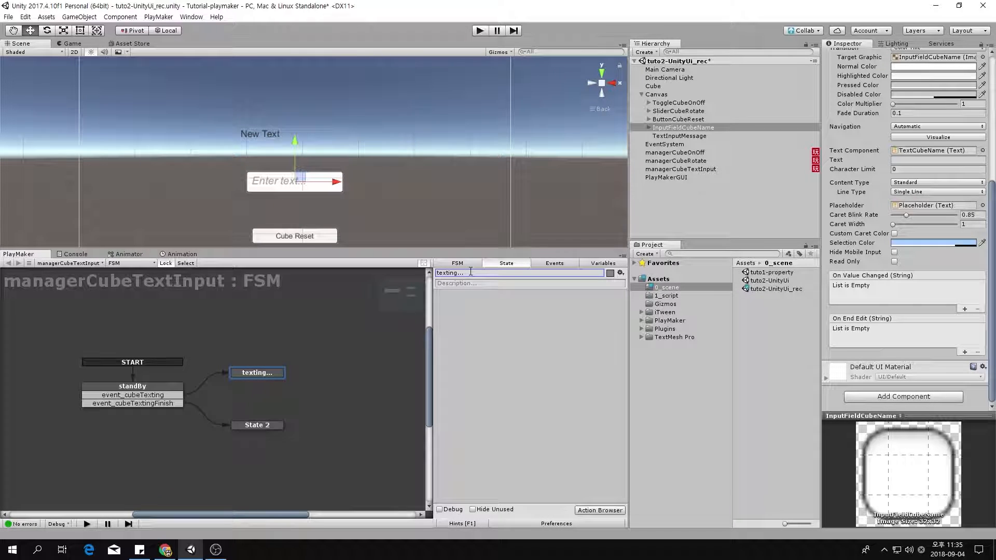
Rename the state linked from event_cubeTextingFinish as input finished and set its color to green
left_click(281, 425)
left_click(477, 274)
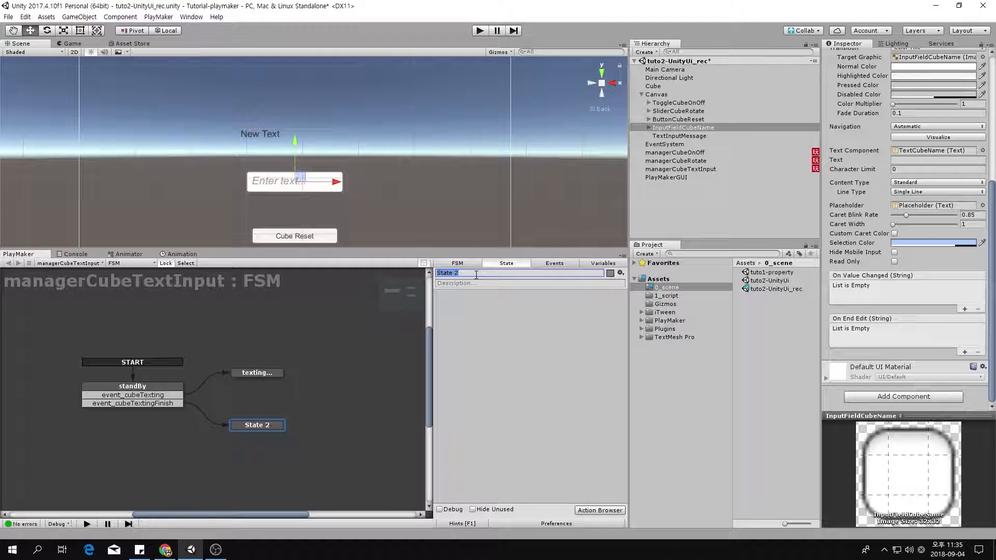
type("t")
key("BackSpace")
type("input finished")
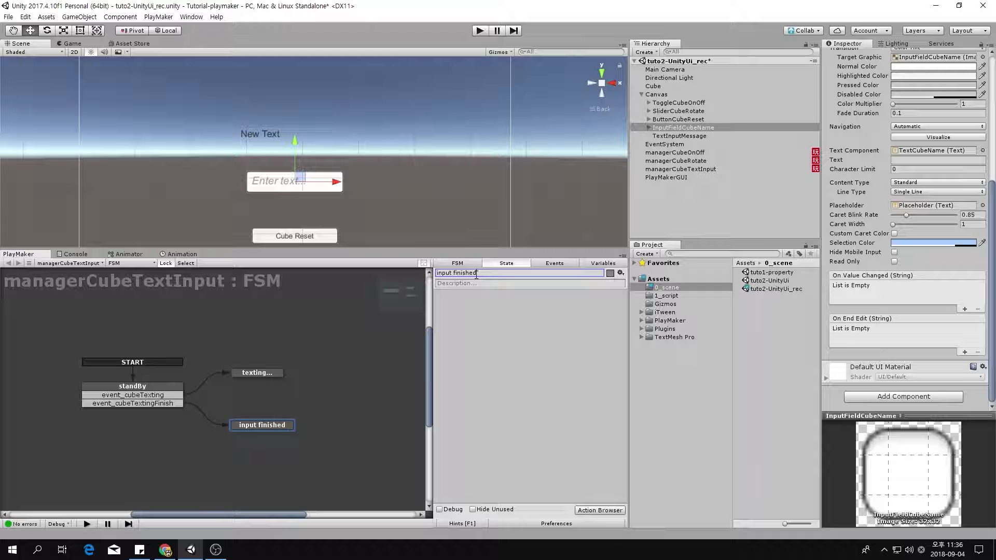
left_click(610, 273)
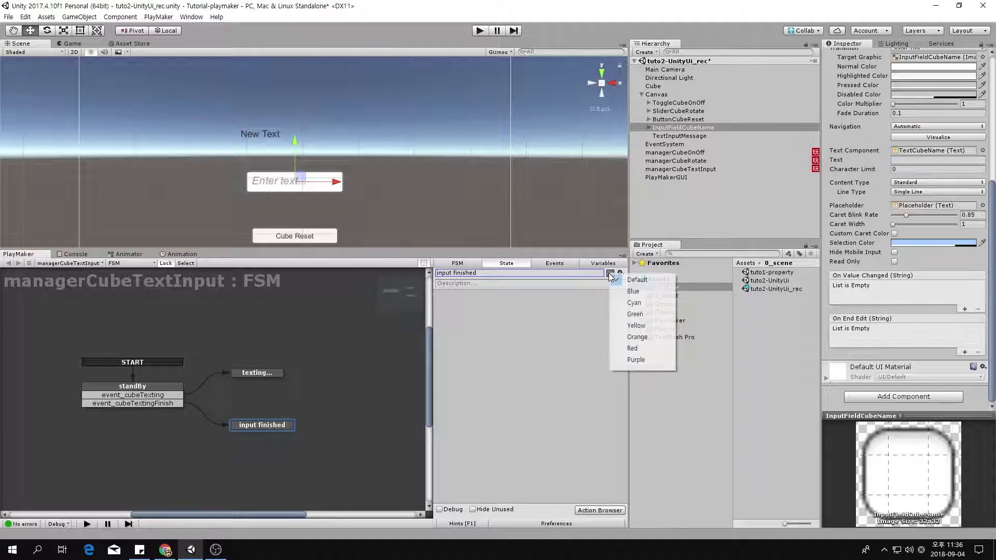
left_click(635, 313)
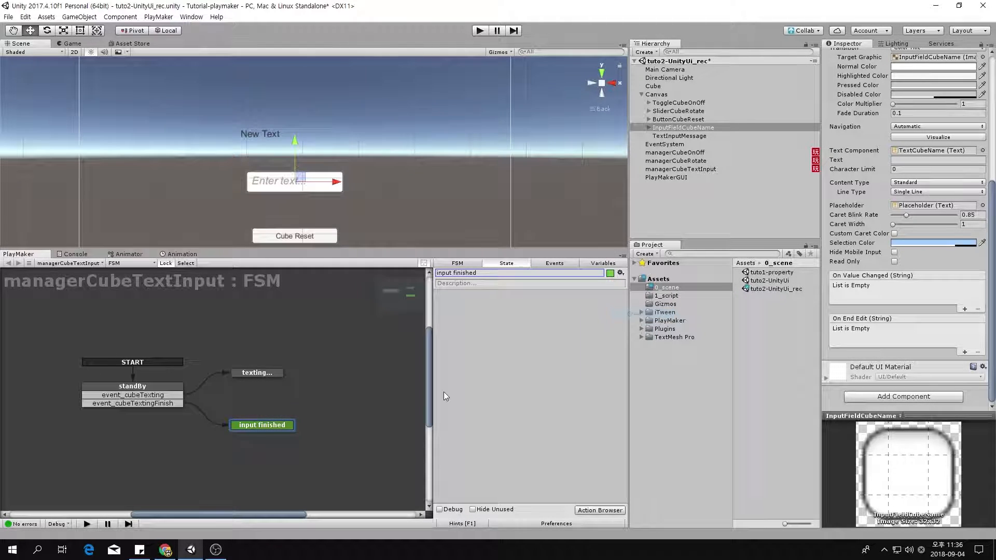